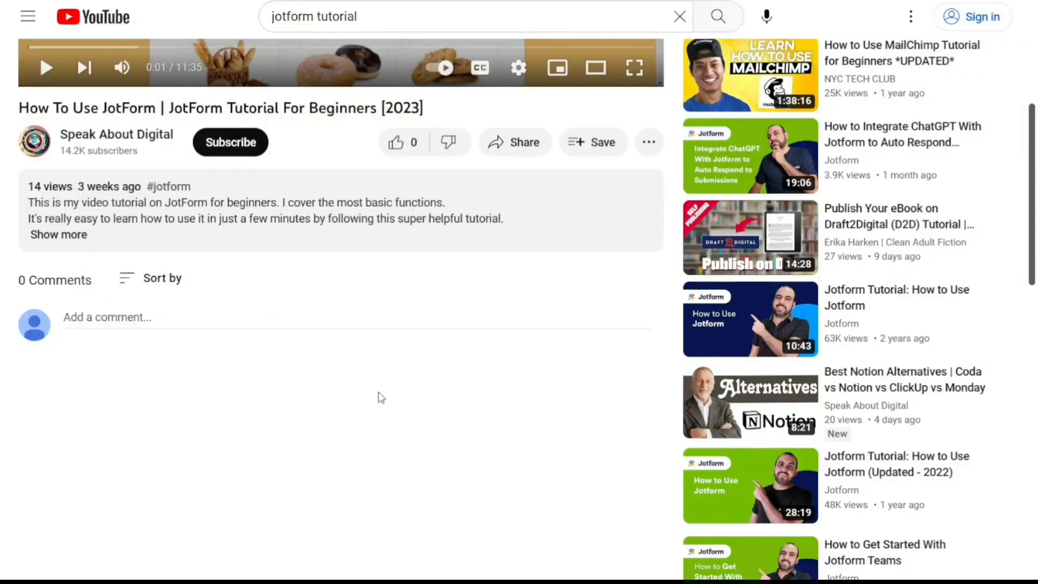
Expand the description of the JotForm tutorial video
left_click(70, 235)
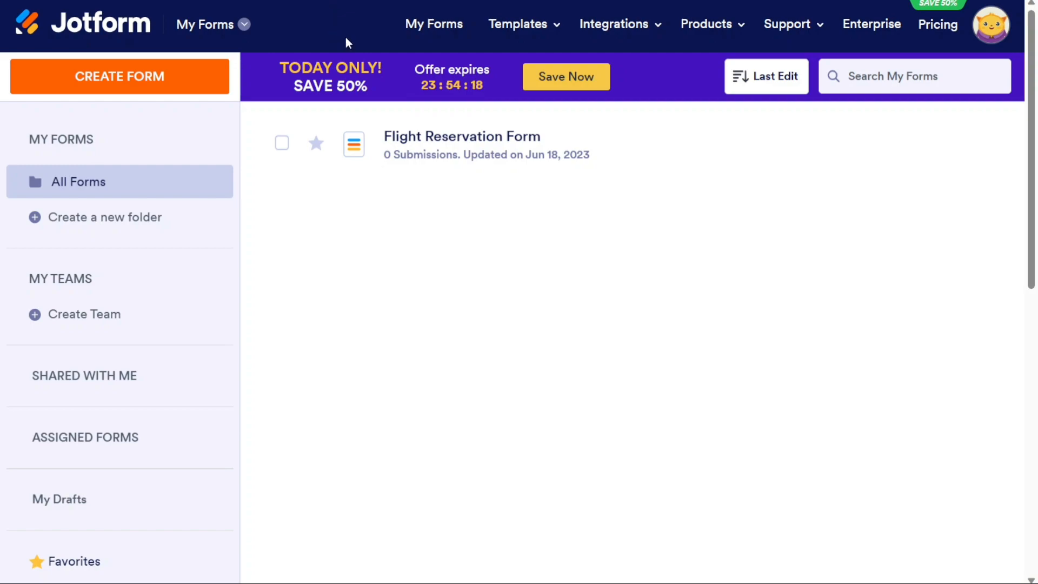
Switch from My Forms to My Sign Documents in Jotform and dismiss the questionnaire about business needs
left_click(245, 25)
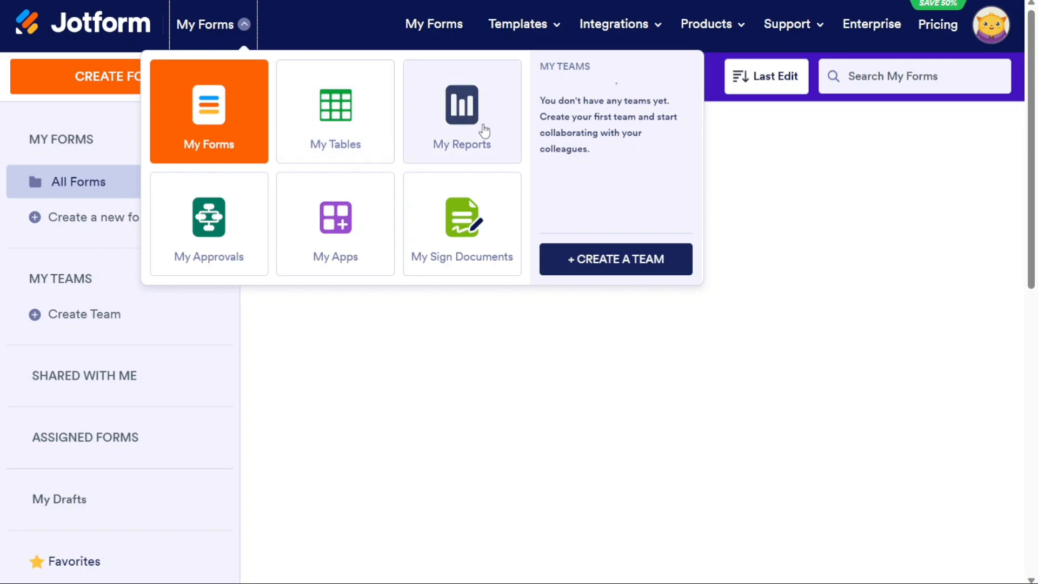
left_click(466, 254)
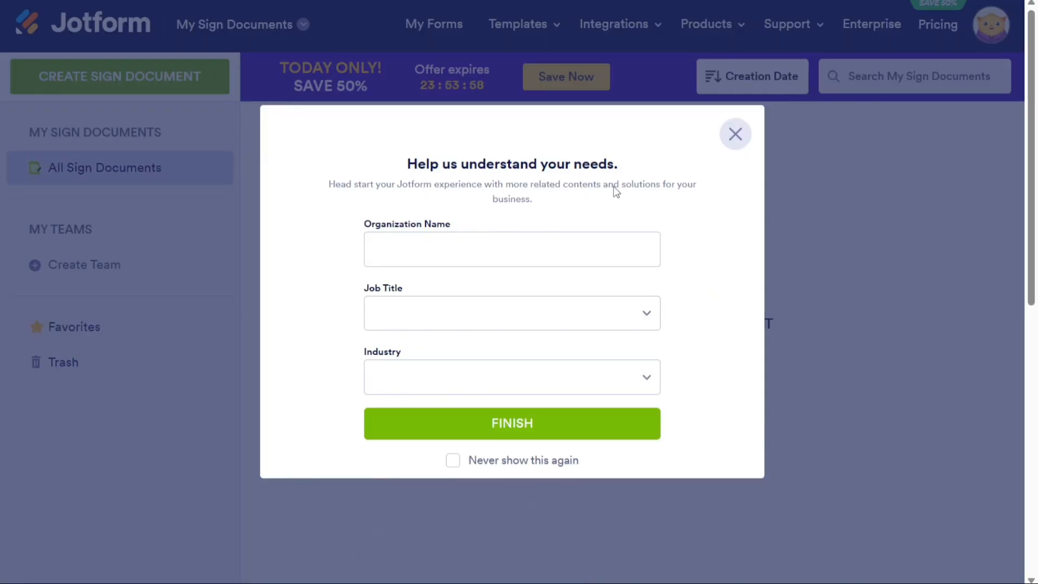
left_click(740, 138)
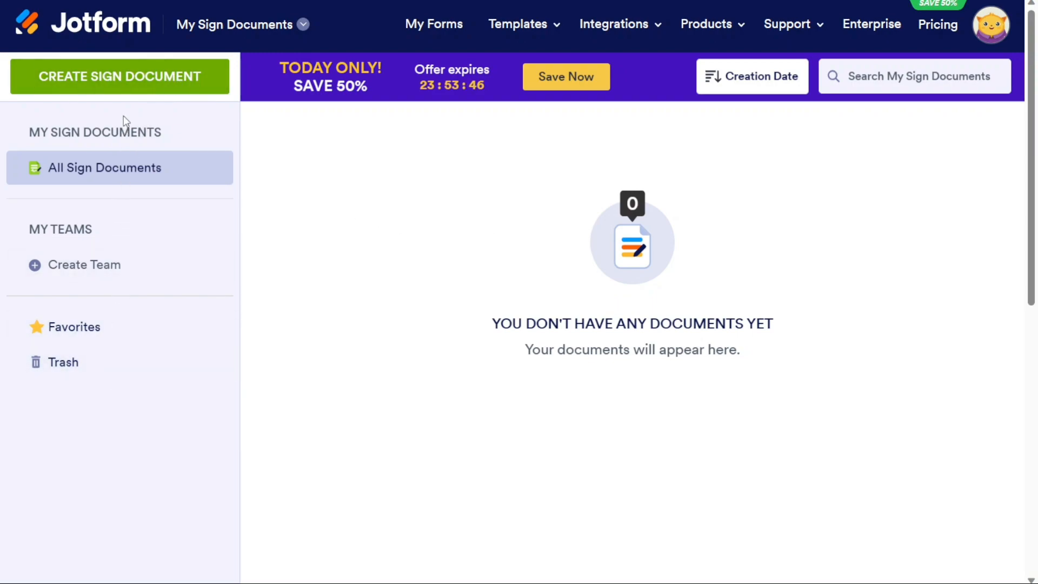
View the available ways to create a signable document, and close the chooser without picking one
left_click(114, 89)
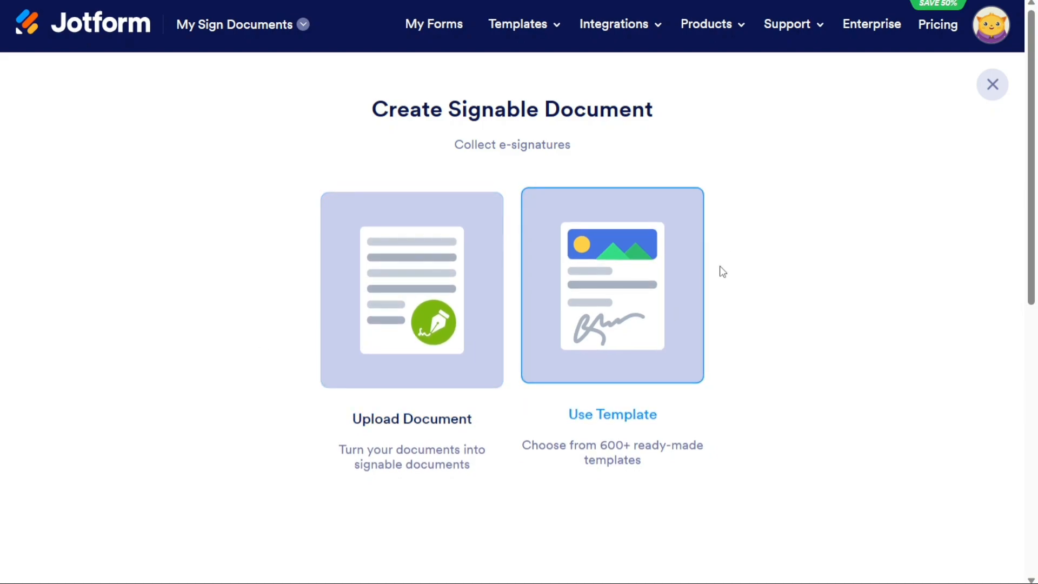
left_click(993, 84)
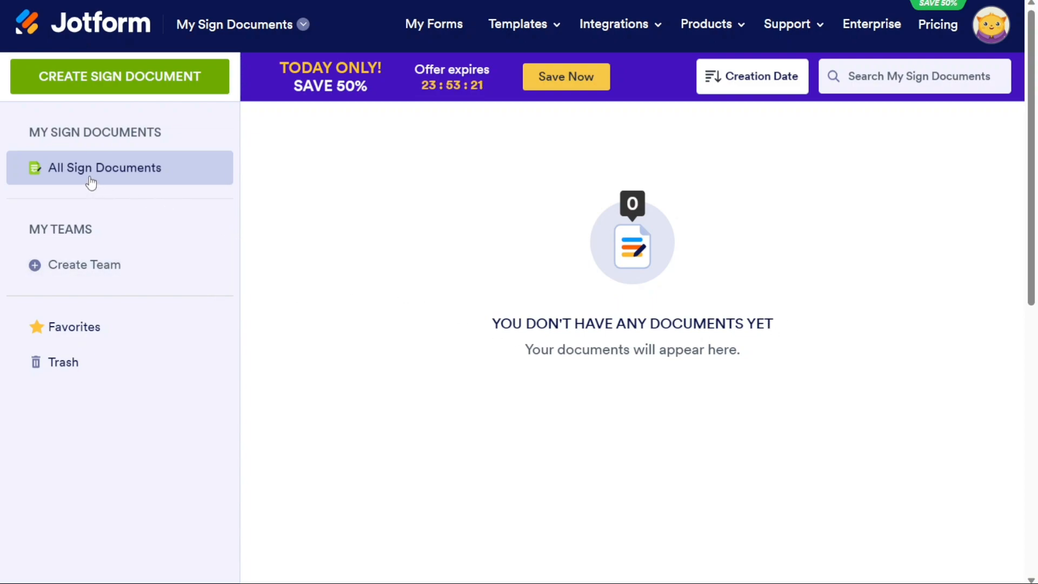
Look through the team, favorites and trash sections of the sign documents, and return to all sign documents
left_click(92, 266)
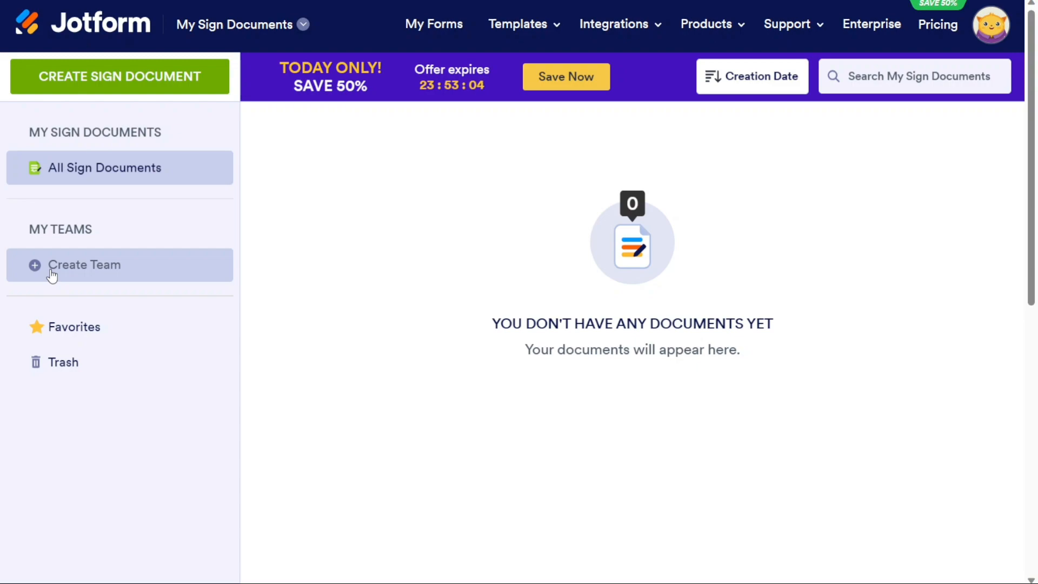
left_click(106, 329)
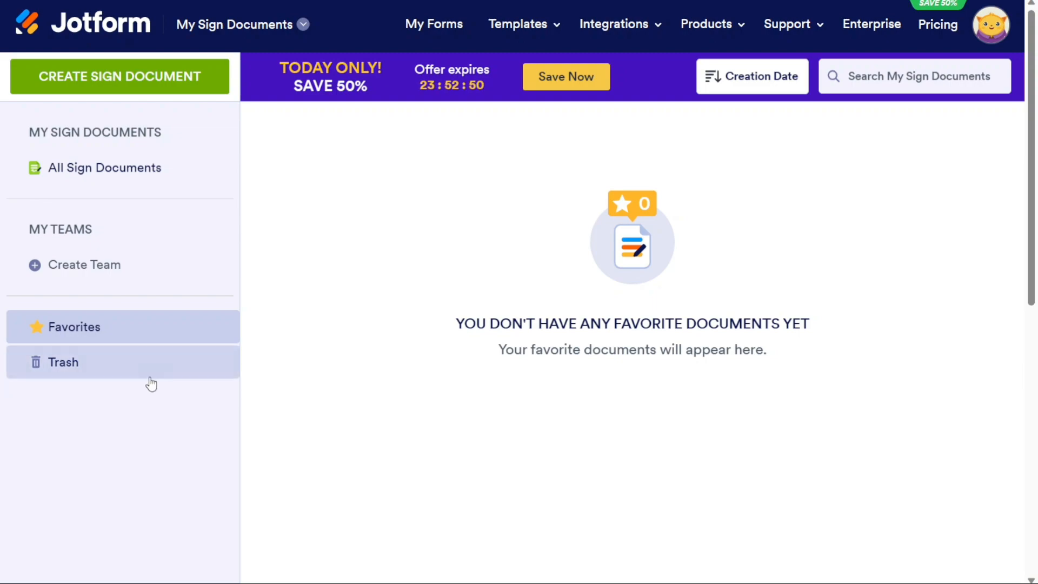
left_click(115, 373)
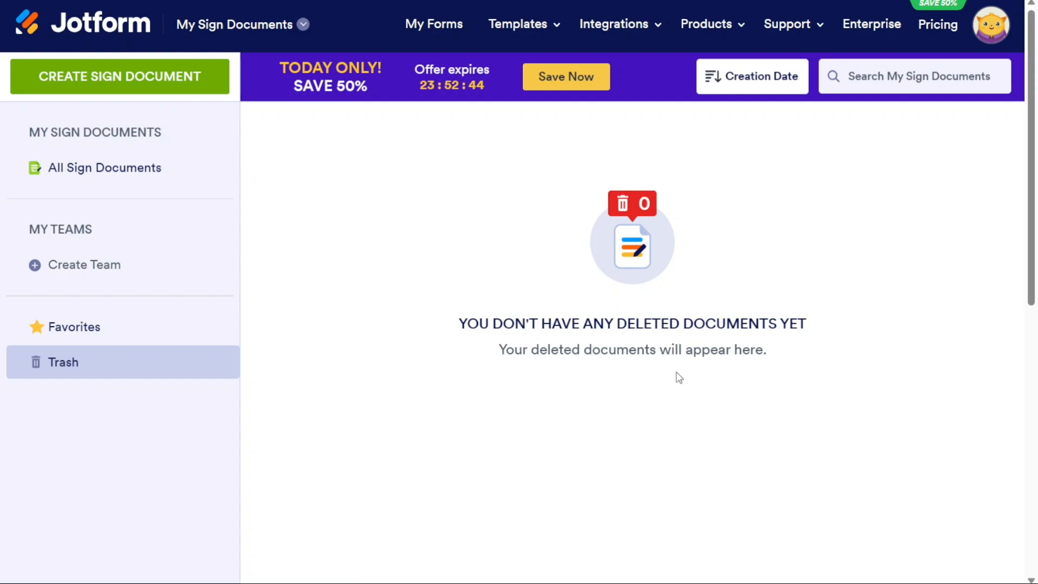
left_click(153, 167)
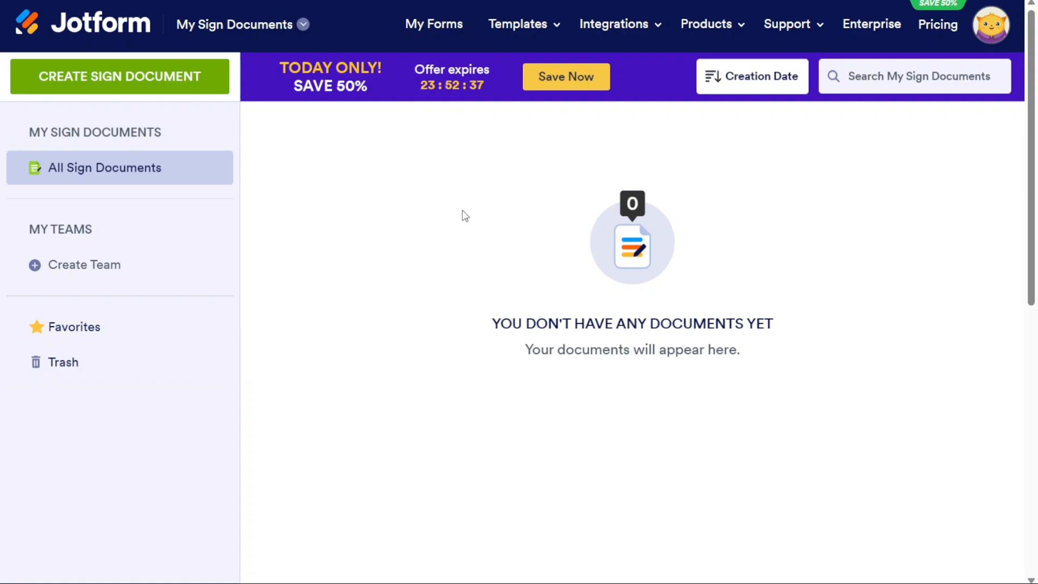
Examine the sorting choices and the search field for sign documents, leaving both unchanged
left_click(759, 87)
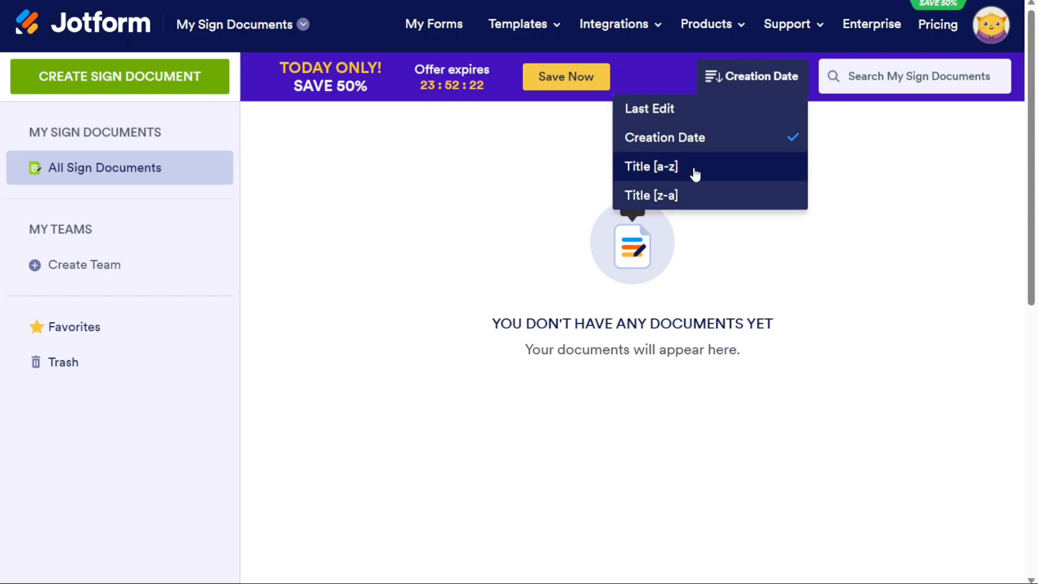
left_click(870, 155)
left_click(896, 83)
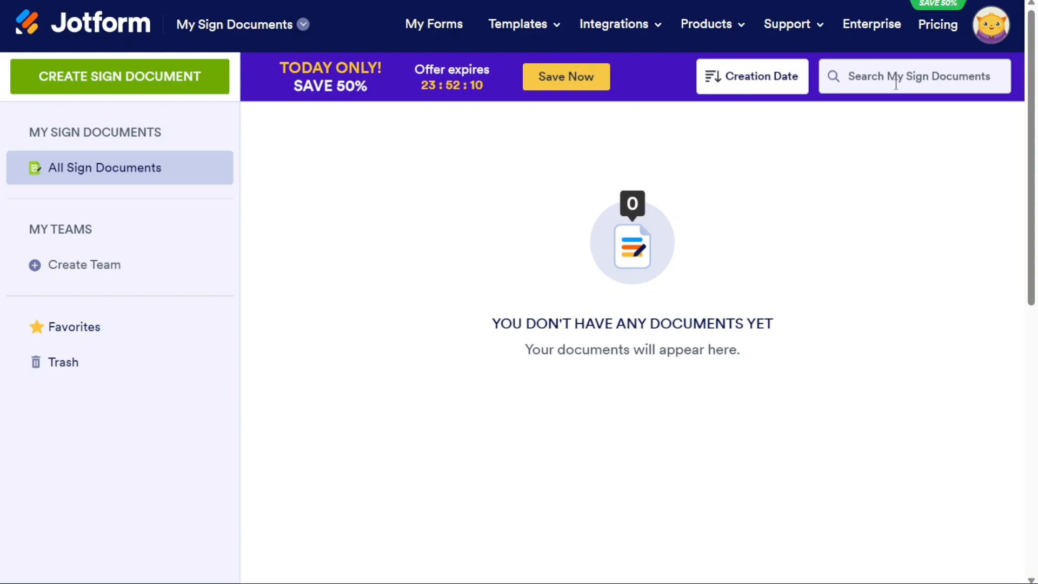
left_click(456, 220)
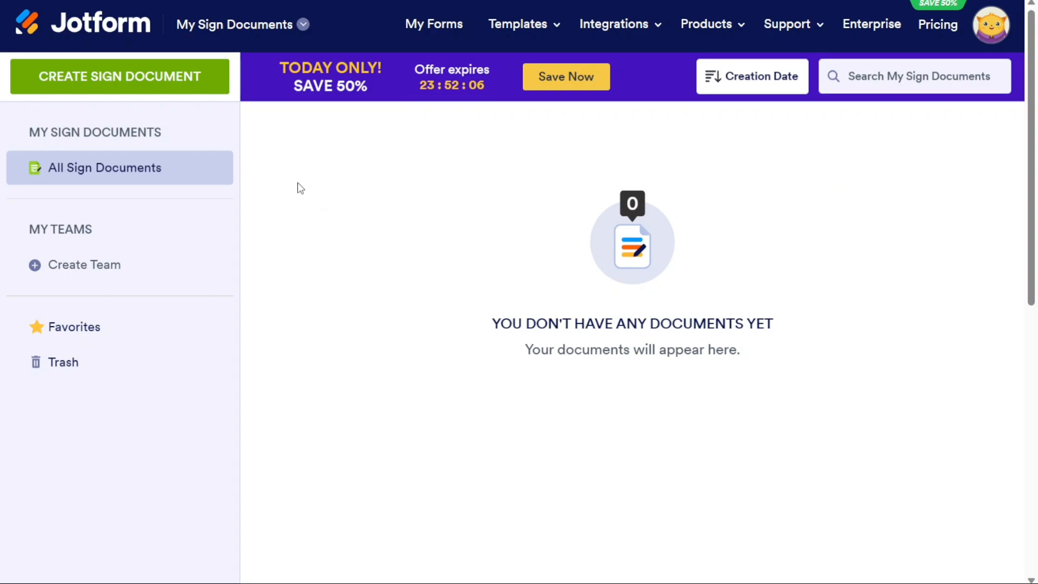
Upload Sign.pdf as a new sign document and create a signable document from it
left_click(116, 83)
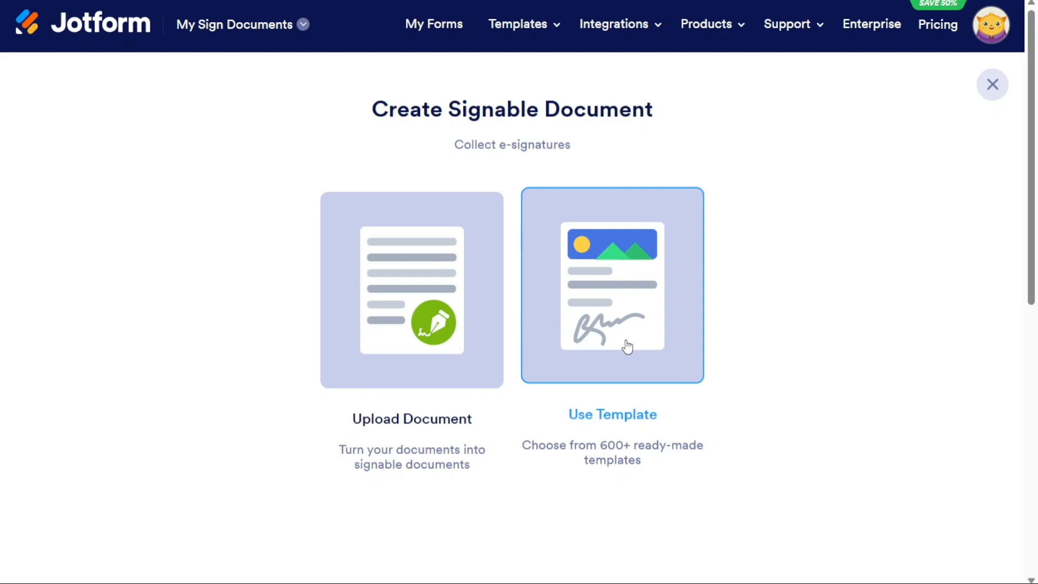
left_click(404, 313)
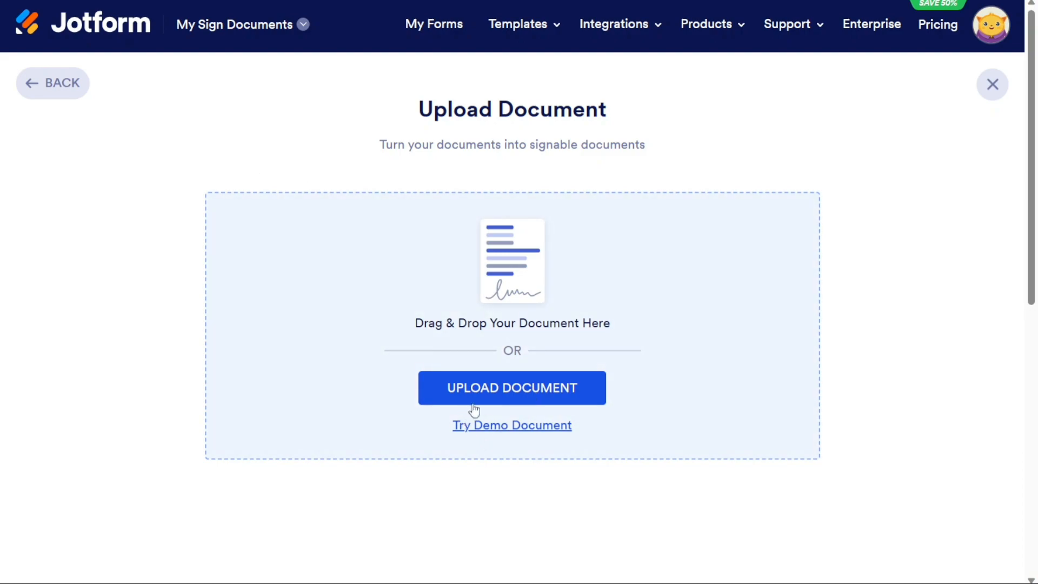
left_click(502, 393)
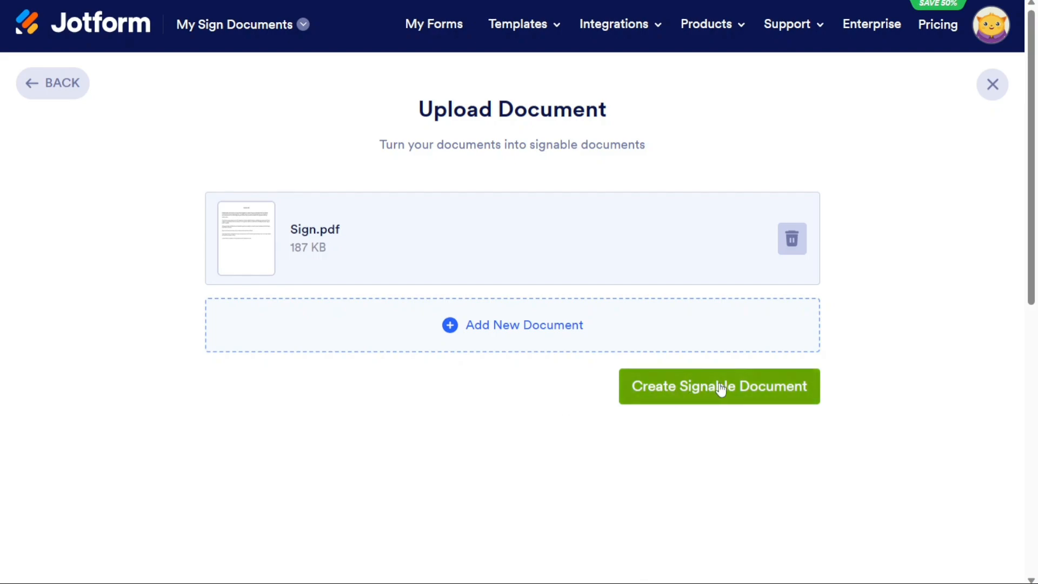
left_click(753, 390)
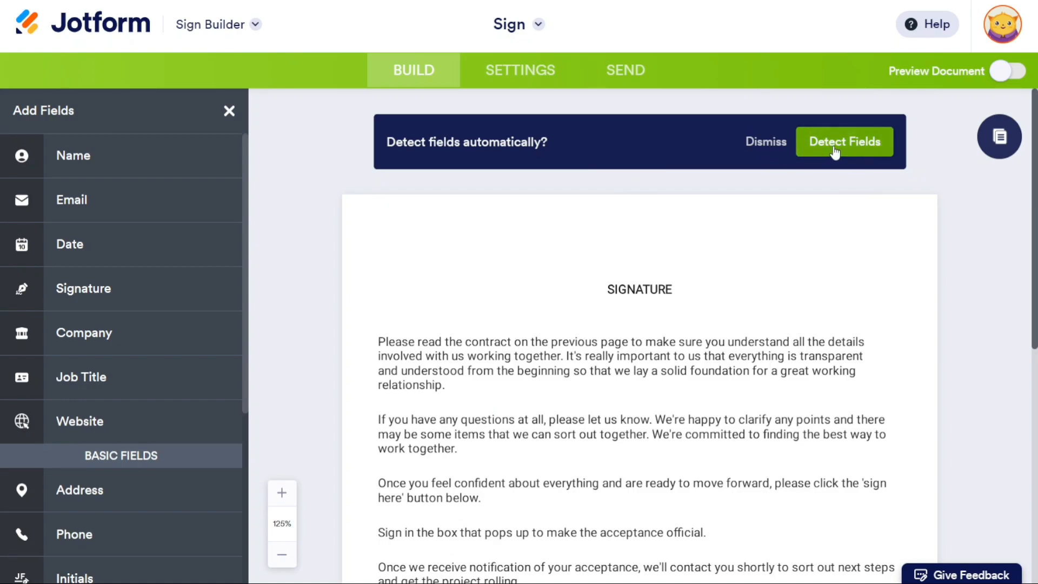
Look over the uploaded document and dismiss the automatic field detection offer
left_click_drag(1034, 212, 1025, 361)
scroll(1025, 361, "up", 5)
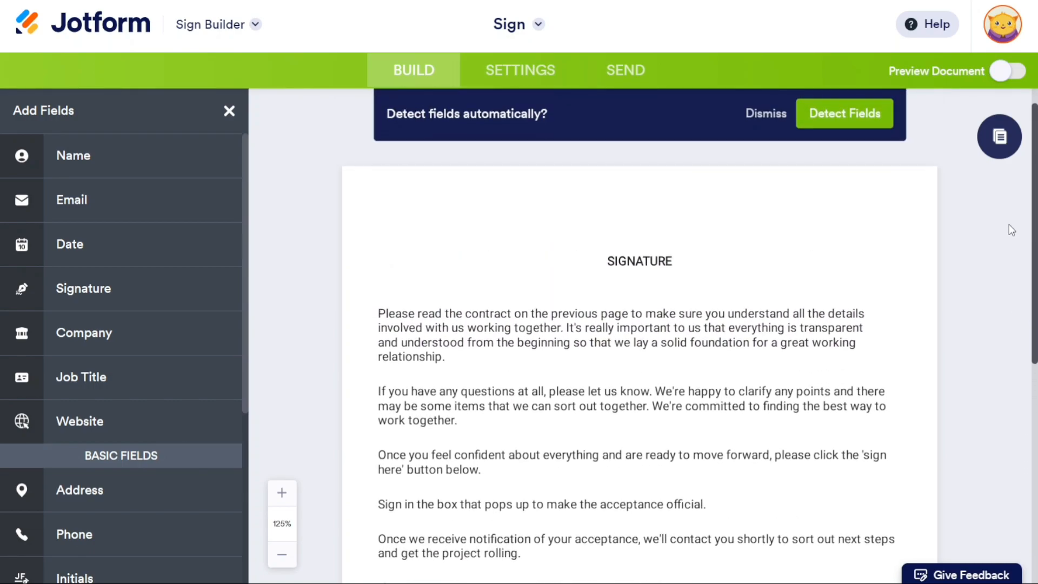
scroll(1008, 254, "down", 2)
scroll(1006, 292, "up", 2)
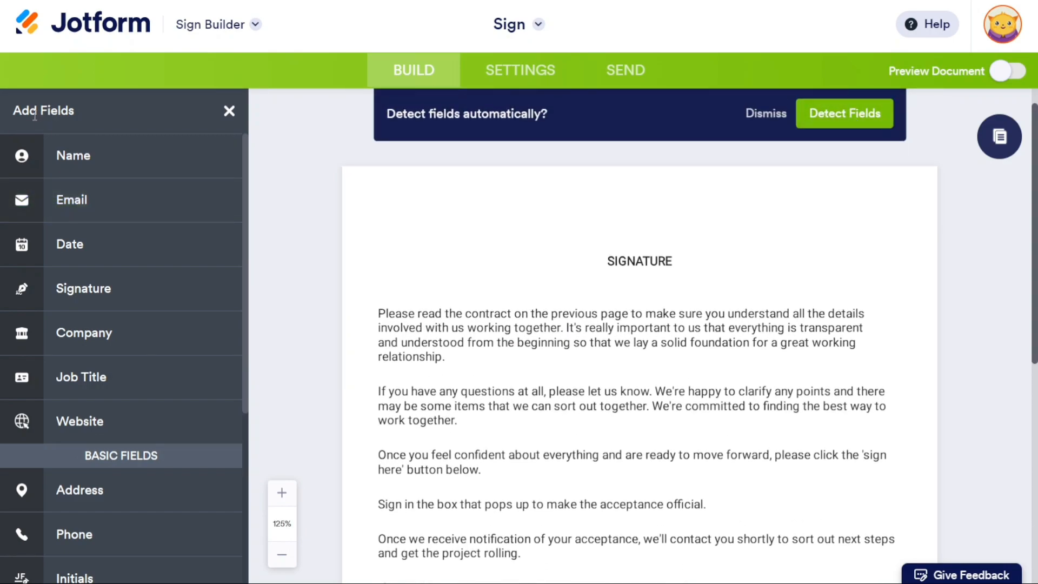
left_click(754, 112)
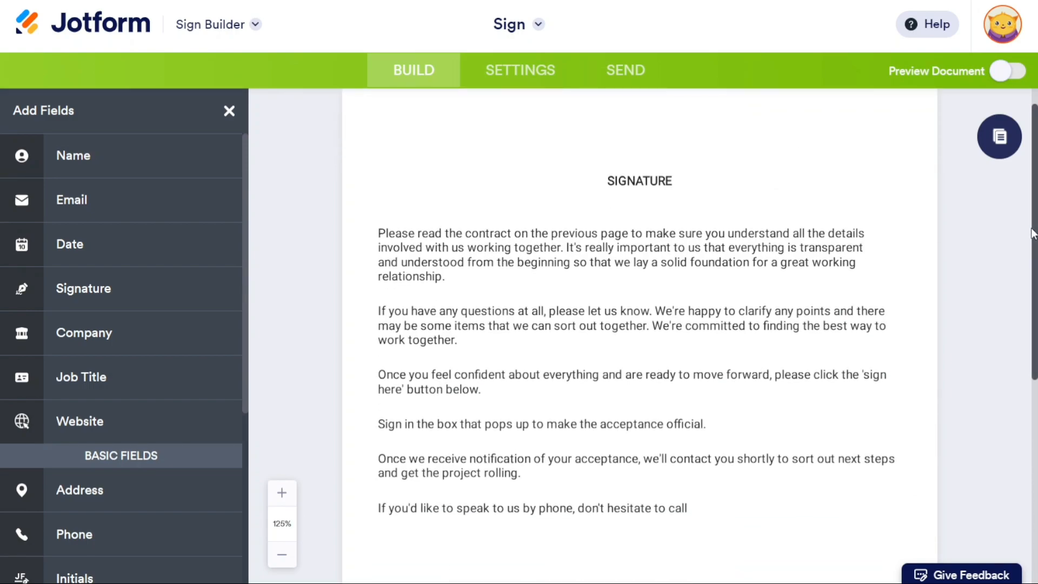
Place a signature field below the last paragraph of the document and close its properties
left_click_drag(1032, 234, 1033, 354)
mouse_move(94, 279)
left_mouse_down()
mouse_move(139, 301)
mouse_move(414, 361)
mouse_move(408, 415)
left_mouse_up()
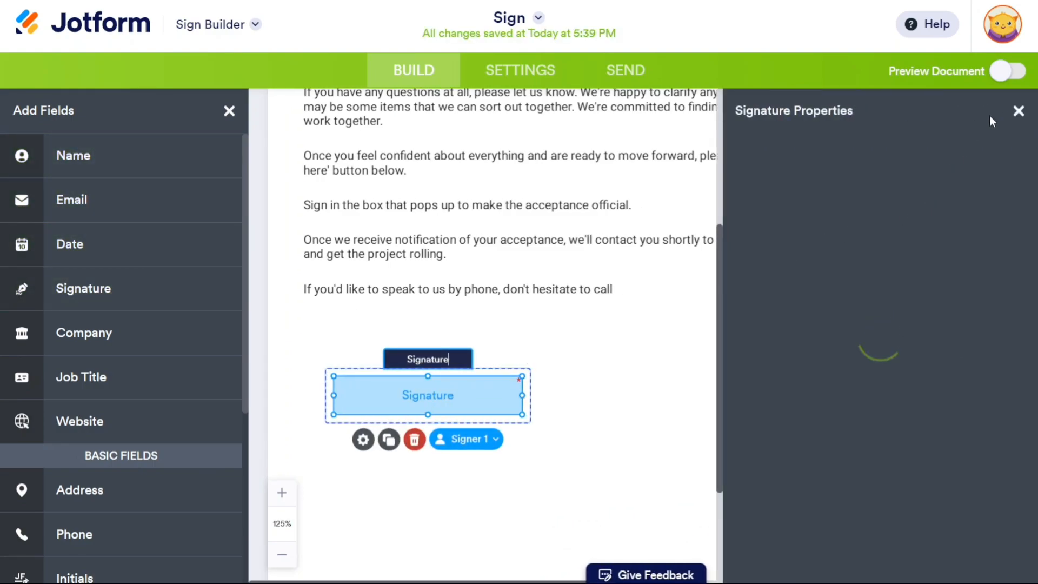
left_click(1019, 111)
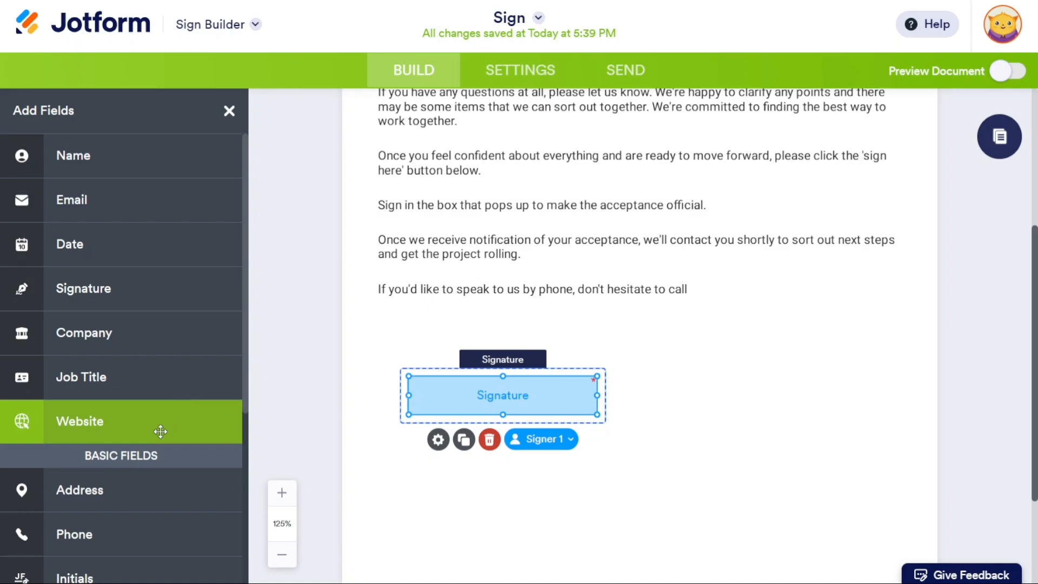
Add a second signature field to the right of the first one and assign it to Me
left_click_drag(246, 402, 236, 346)
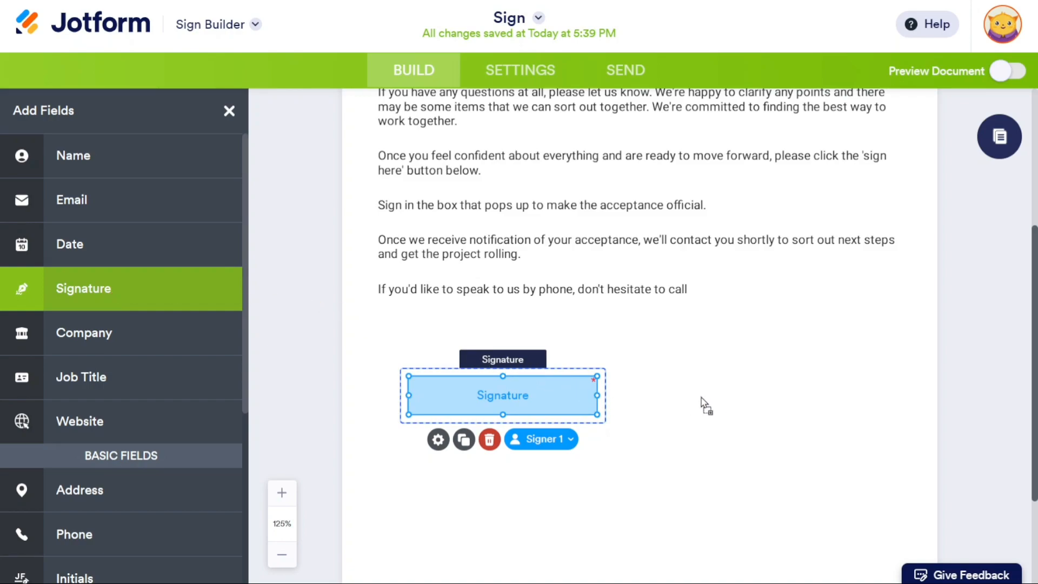
left_click_drag(691, 414, 685, 405)
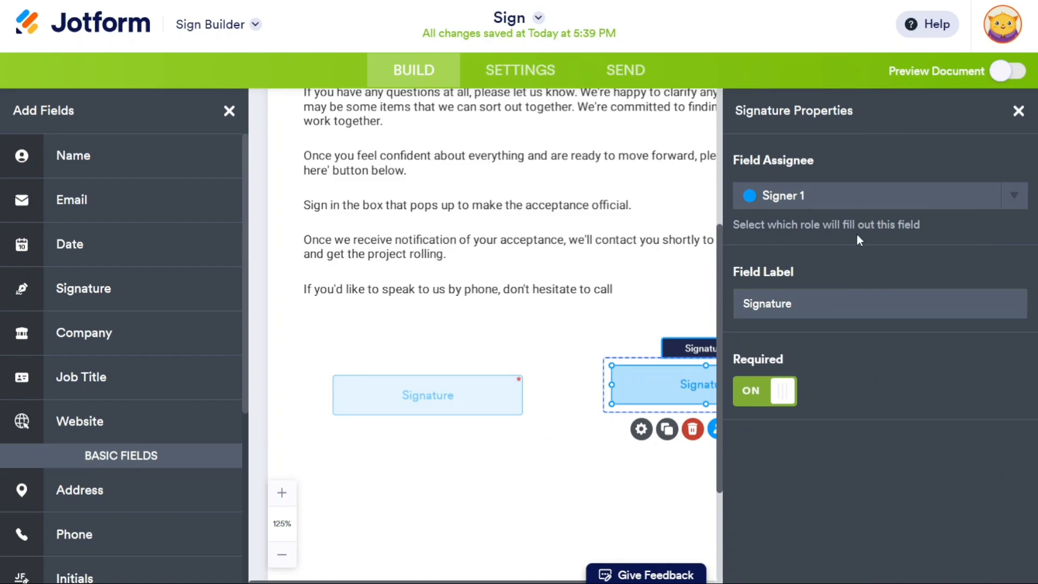
left_click(920, 204)
left_click(856, 268)
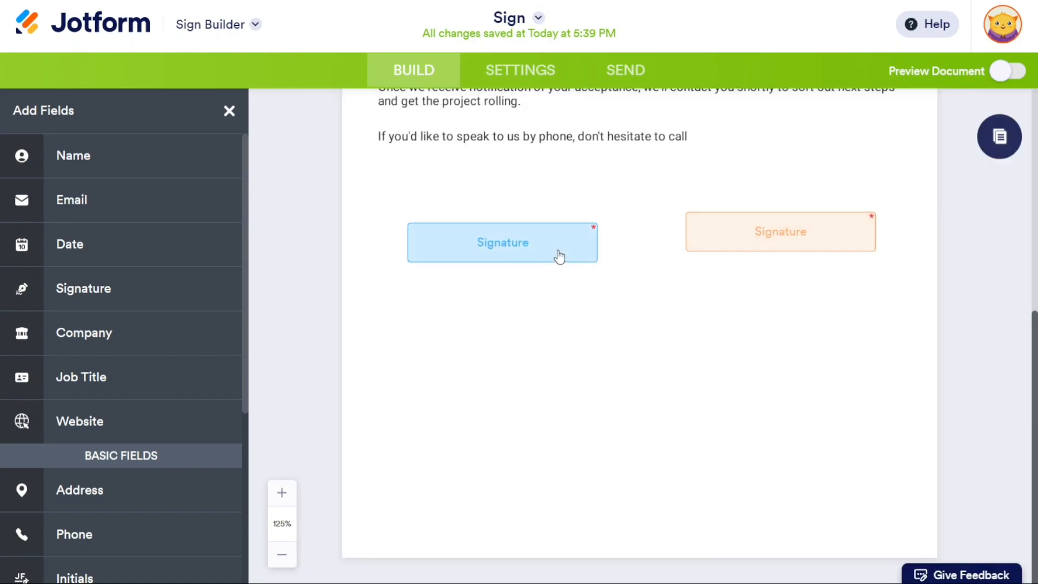
Check which roles the first signature field can be assigned to in its properties
left_click(559, 257)
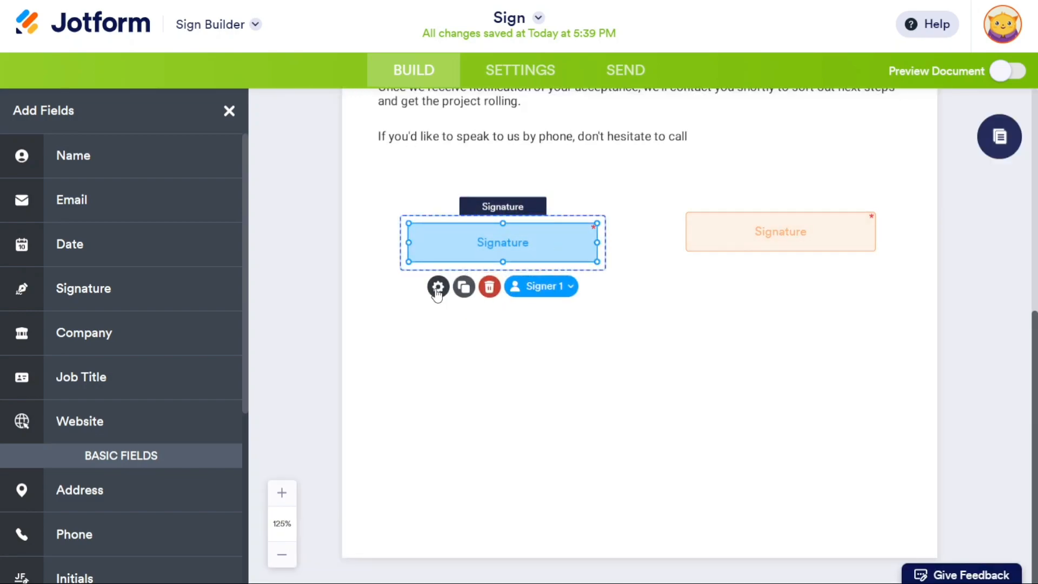
left_click(438, 286)
left_click(824, 203)
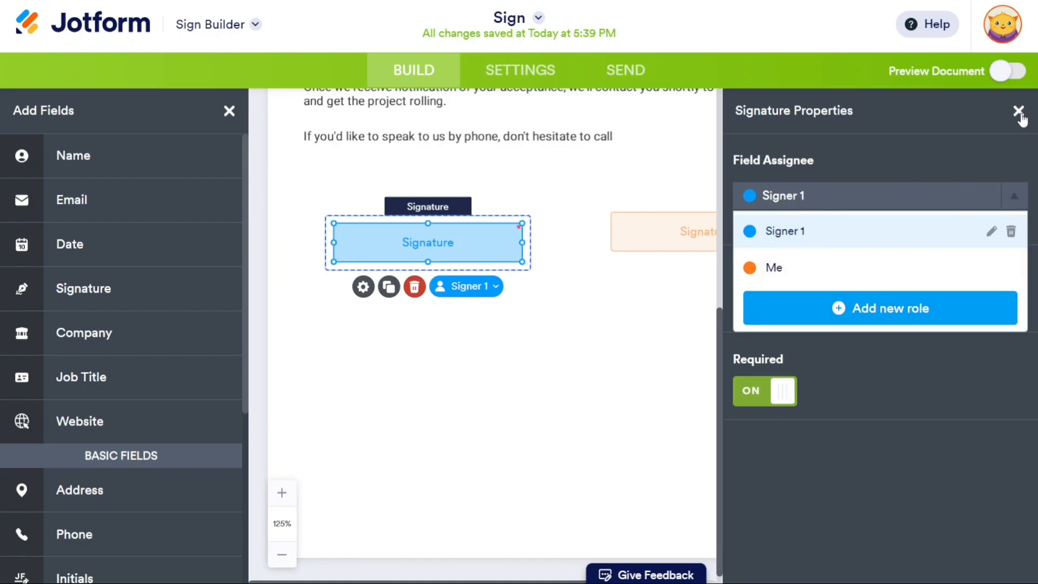
Review the document's settings, examining the document title and the available third-party integrations
left_click(528, 81)
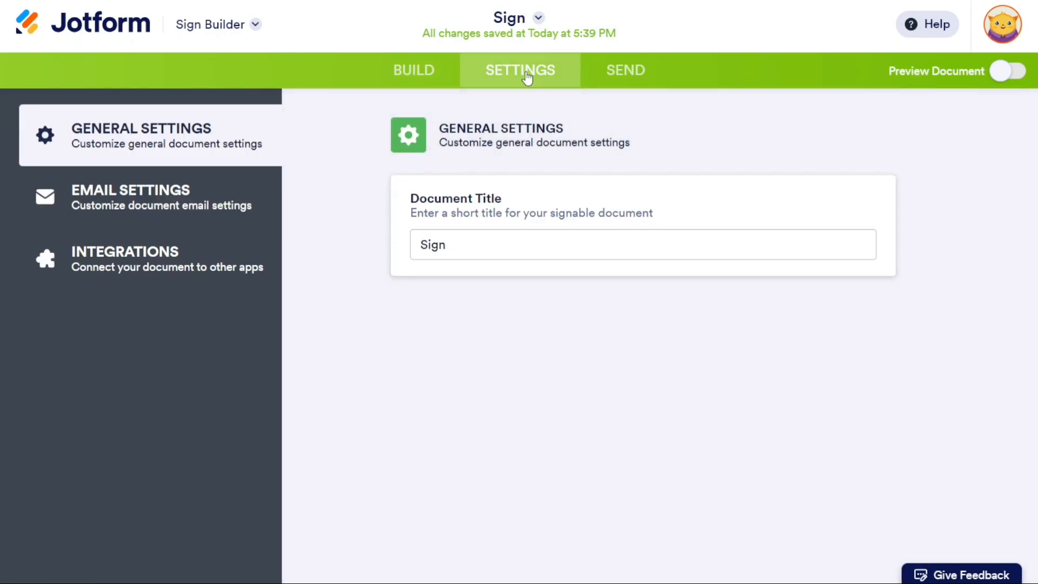
left_click(466, 252)
double_click(467, 252)
left_click(453, 326)
left_click(180, 261)
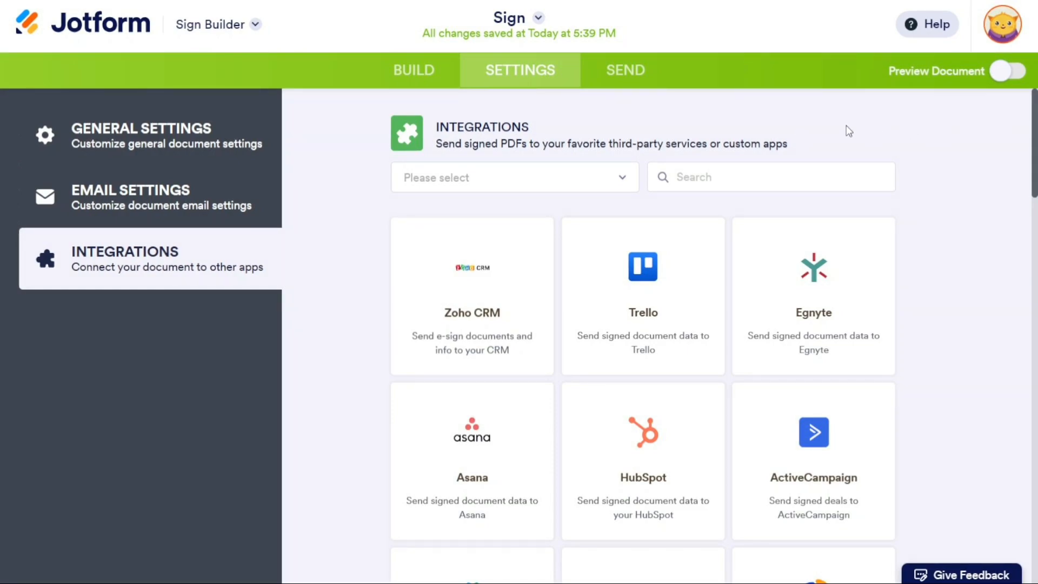
Examine the access code and custom message settings for Signer 1, remove both, and view the options for sending the document
left_click(627, 73)
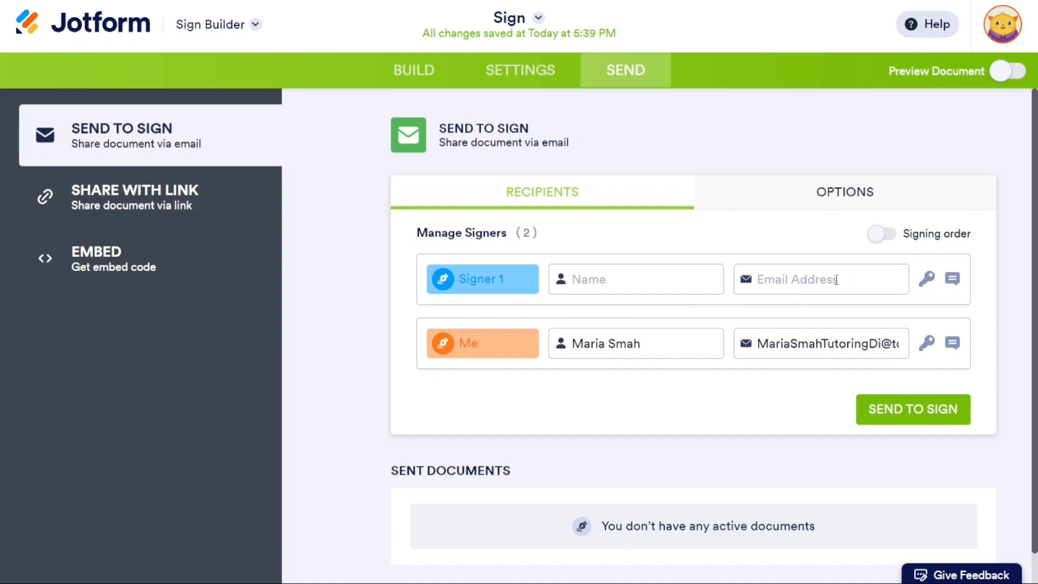
left_click(926, 280)
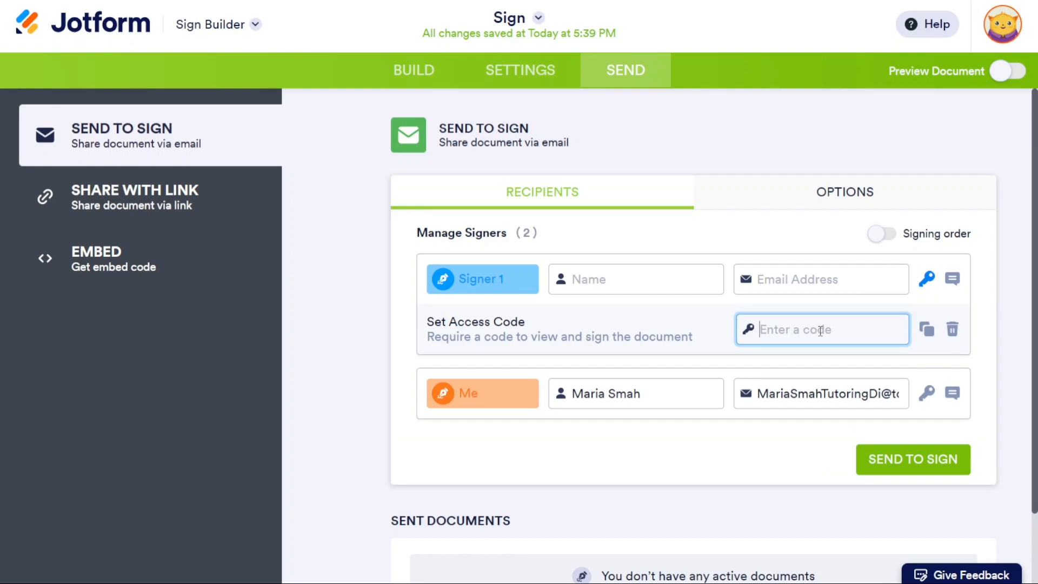
left_click(954, 279)
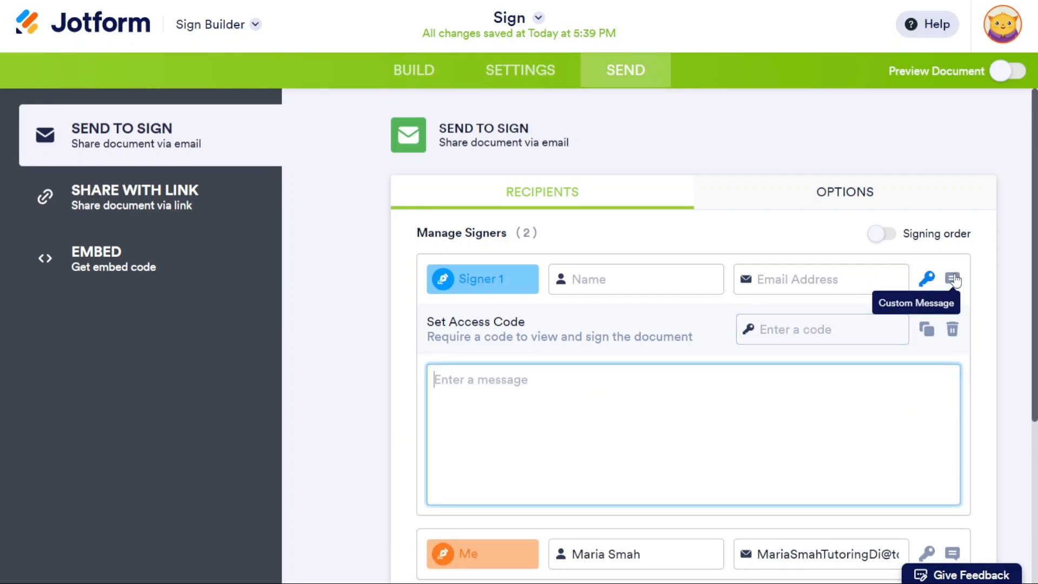
left_click(952, 331)
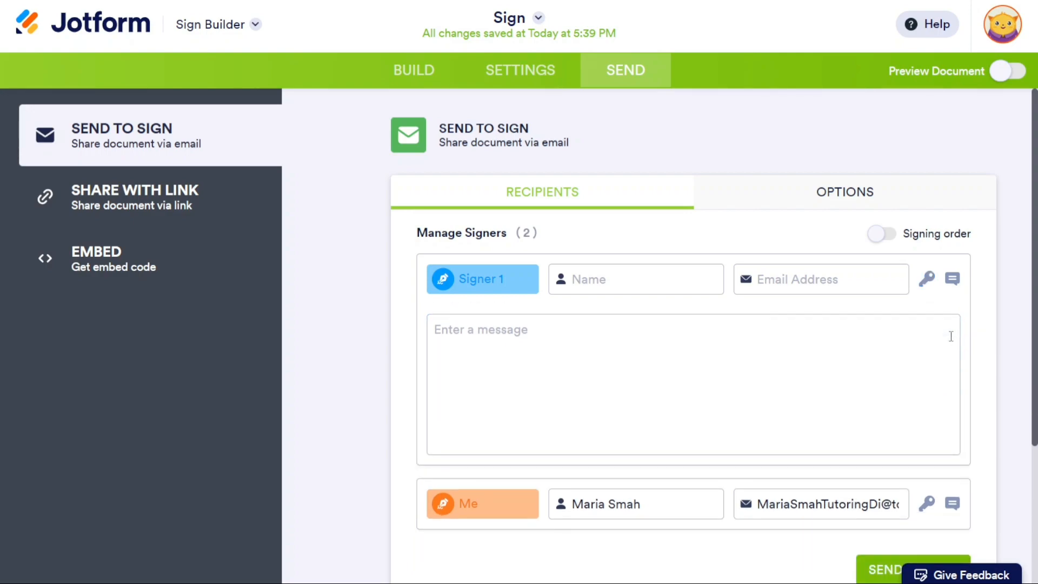
left_click(951, 279)
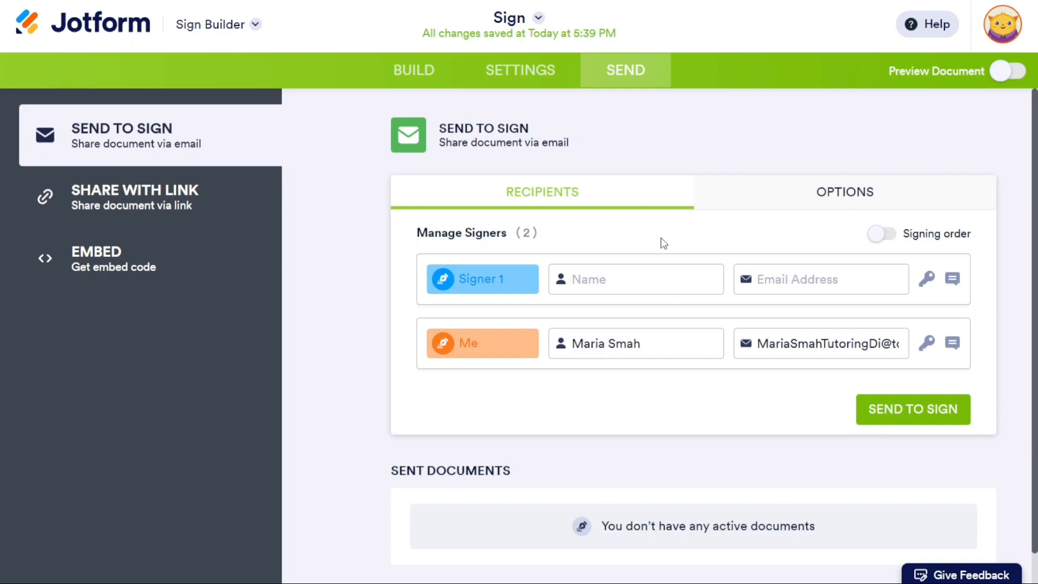
left_click(799, 190)
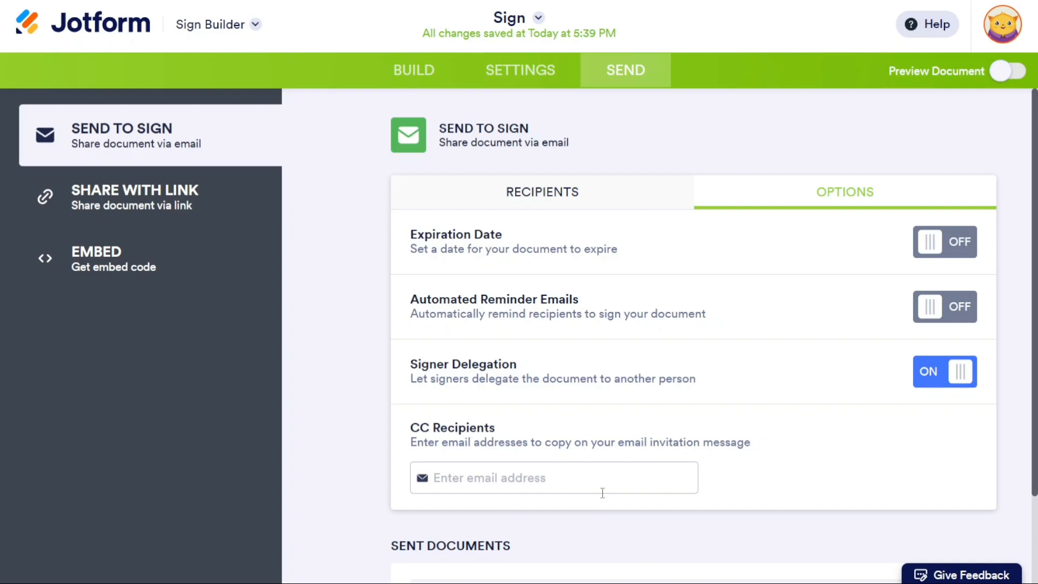
Return to the recipient list and check whether the document can be shared through a link
left_click(541, 202)
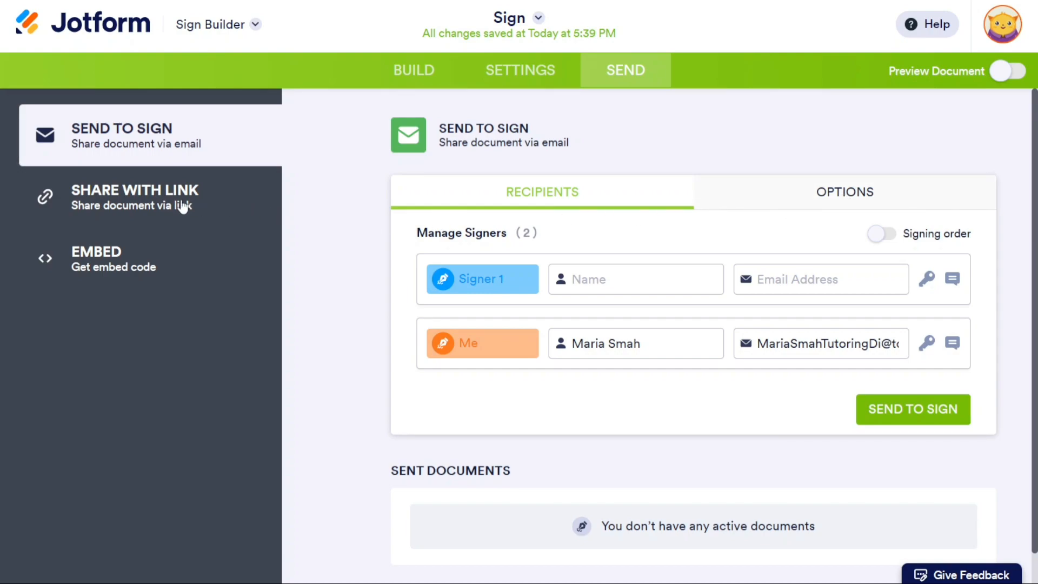
left_click(183, 205)
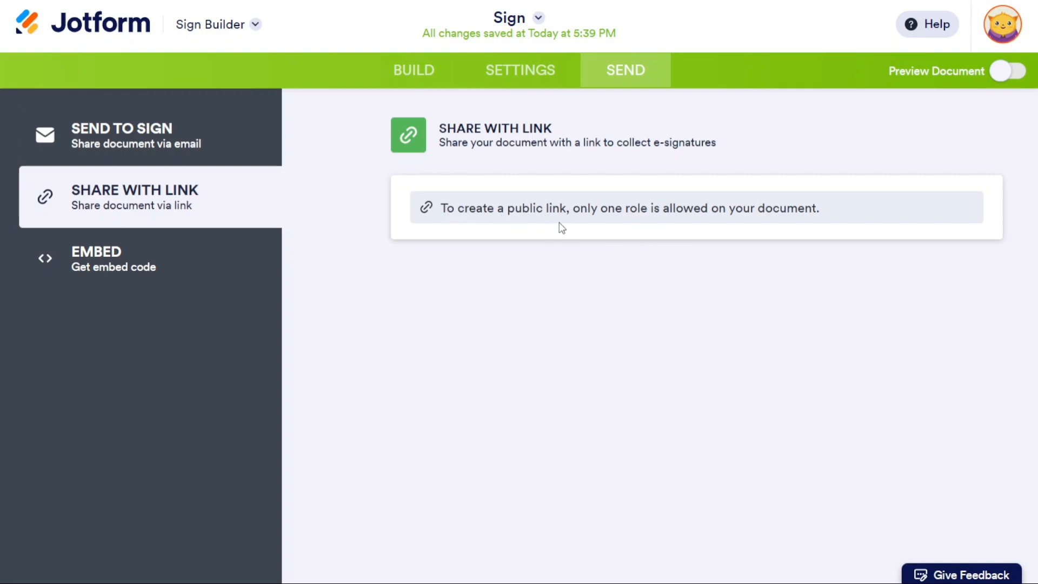
Delete the second signature field, the one assigned to Me, from the document
left_click(410, 81)
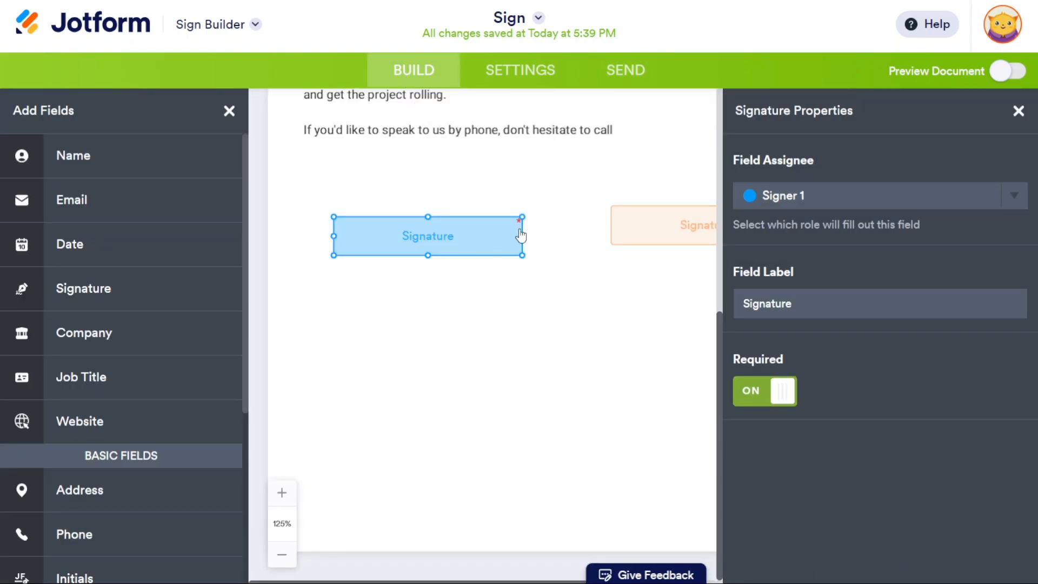
left_click(650, 234)
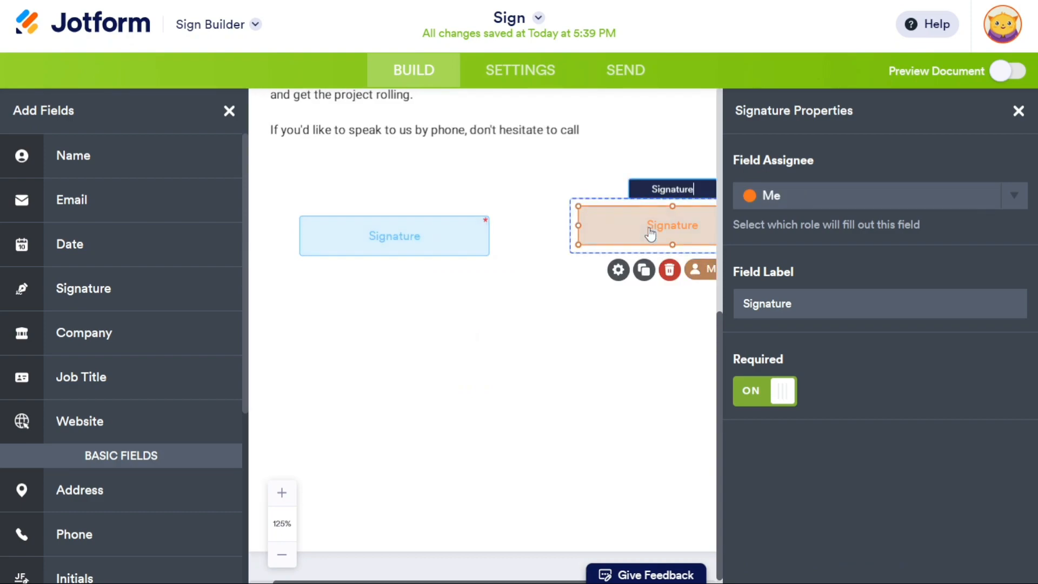
left_click(671, 270)
Create a public link for signing the document and copy it
left_click(622, 69)
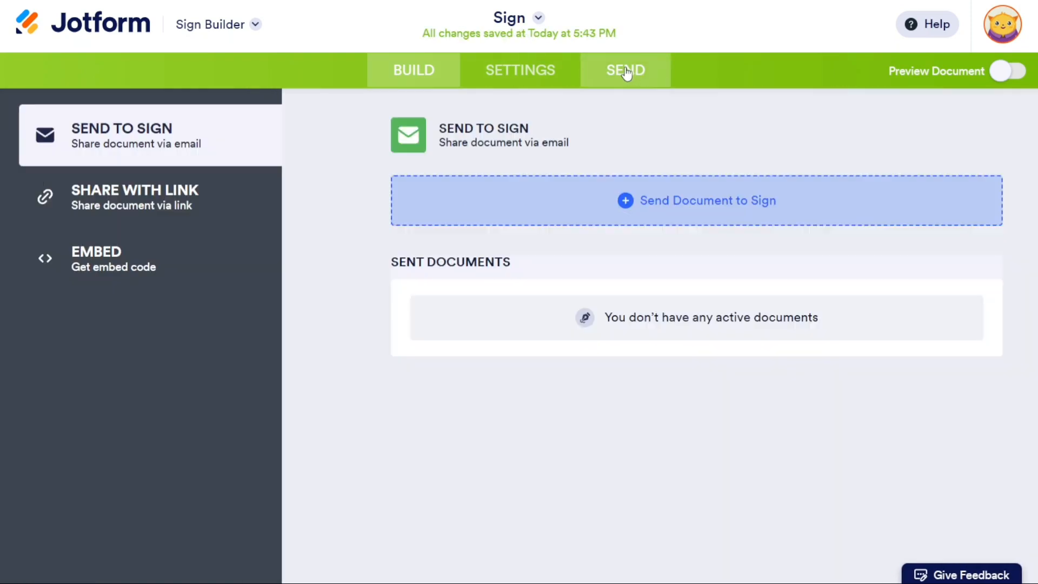
left_click(160, 209)
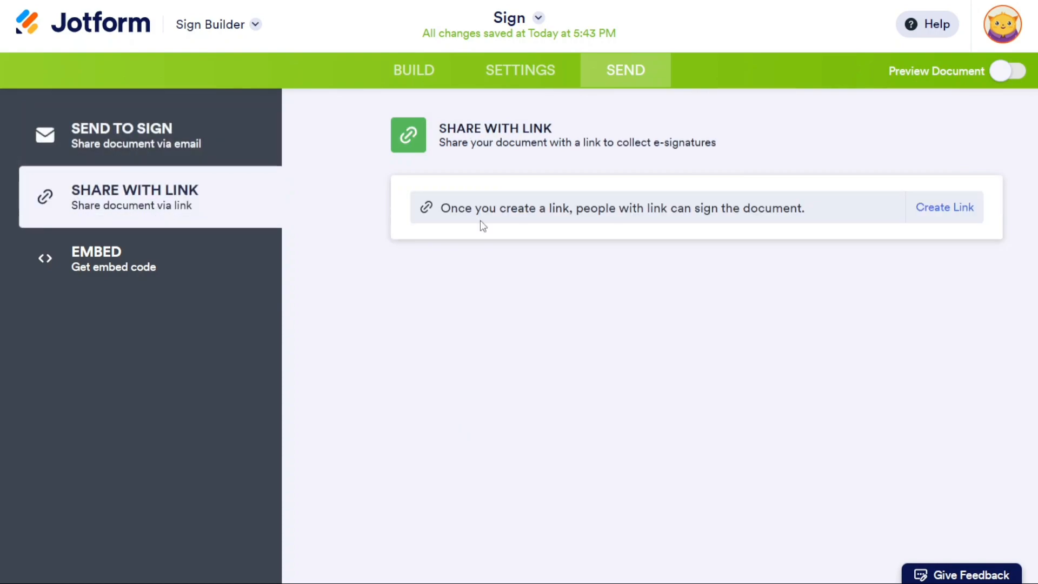
left_click(941, 216)
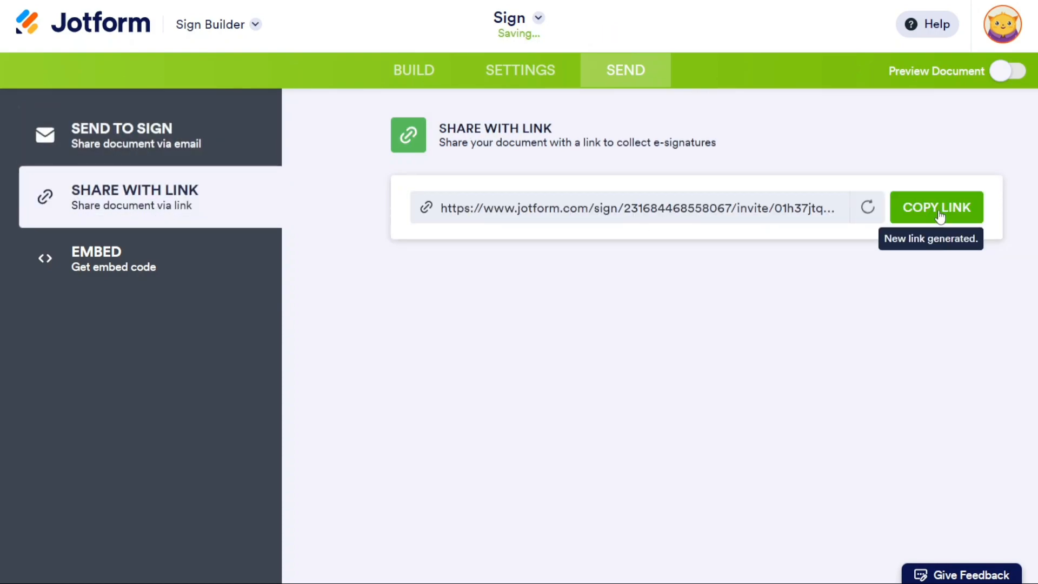
left_click(938, 217)
Review the embed code option and the email sending form for the remaining signer
left_click(162, 259)
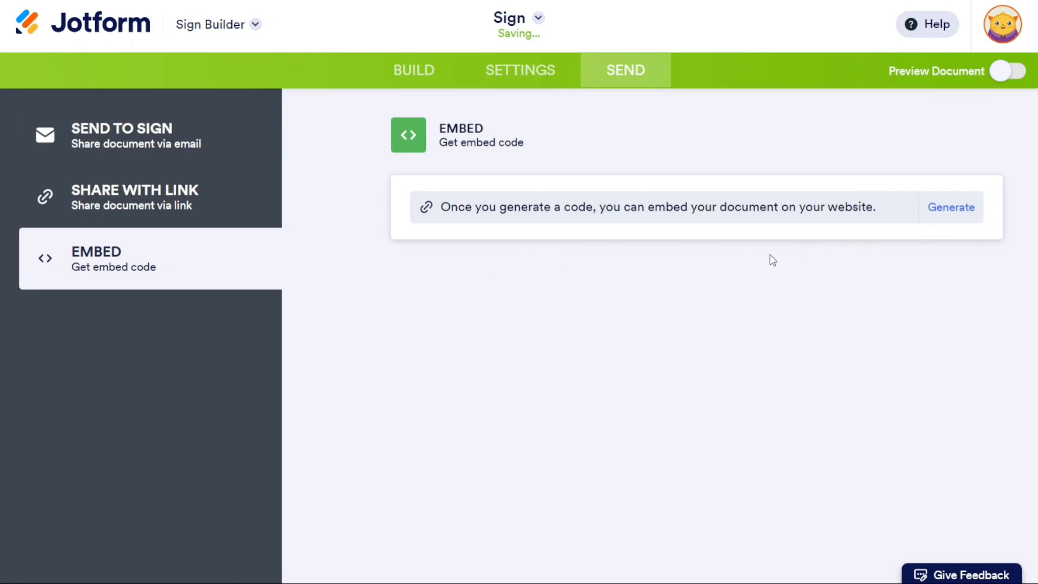
left_click(427, 75)
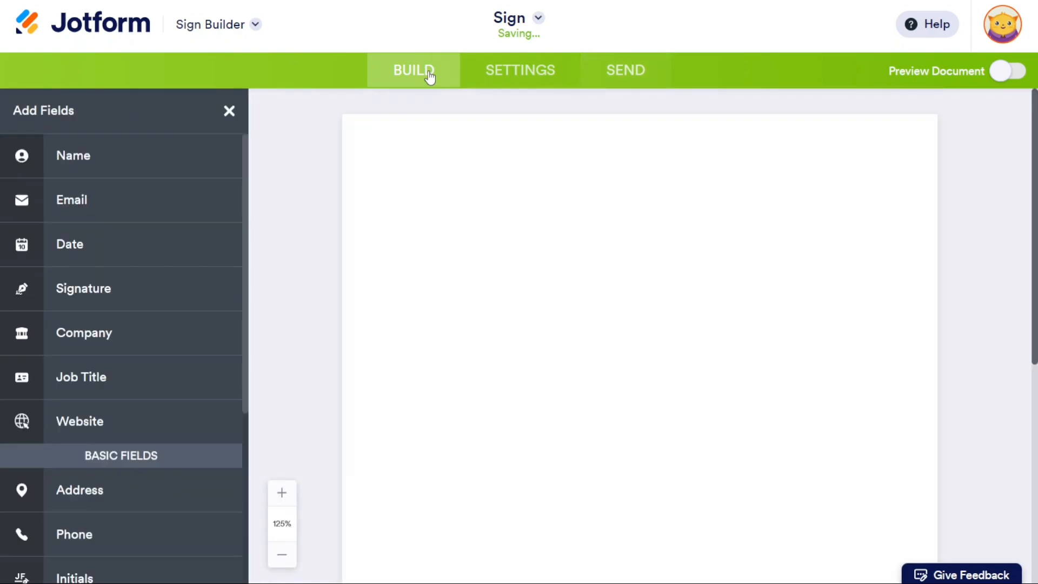
left_click(630, 82)
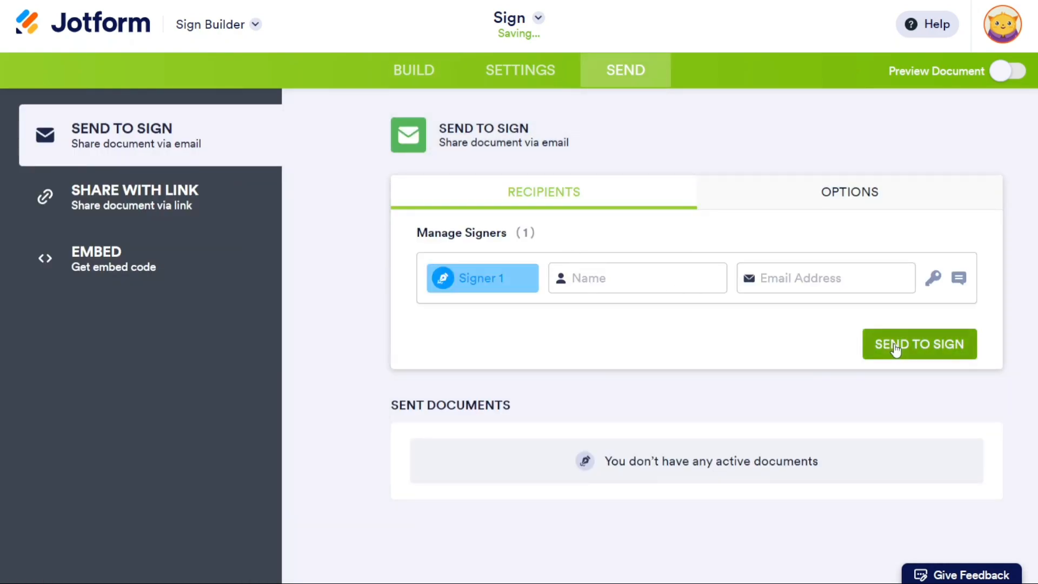
Add a Date field to the left of the SIGNATURE heading and close the list of available fields
left_click(437, 85)
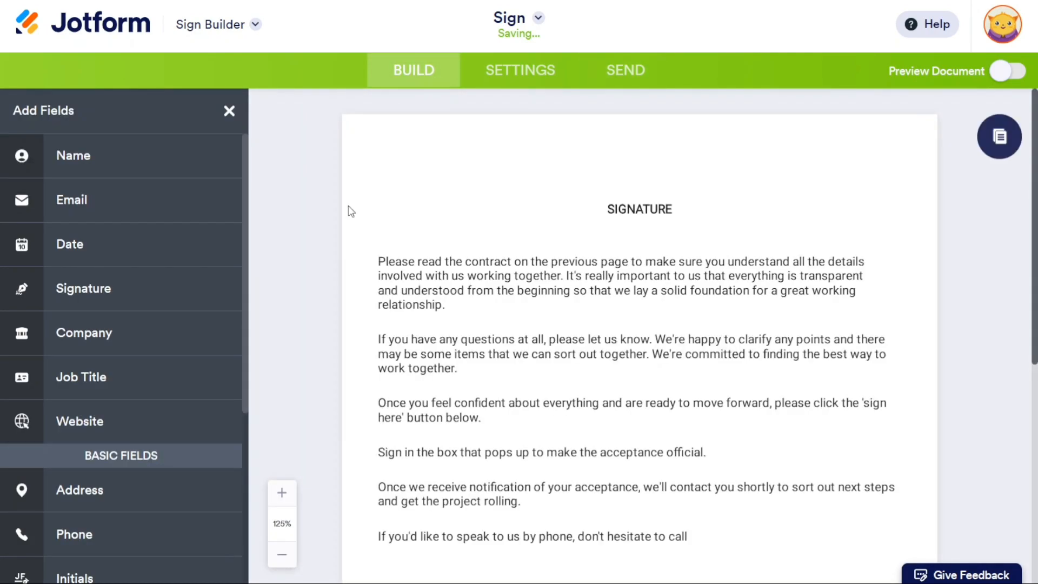
left_click_drag(104, 239, 413, 209)
left_click(519, 207)
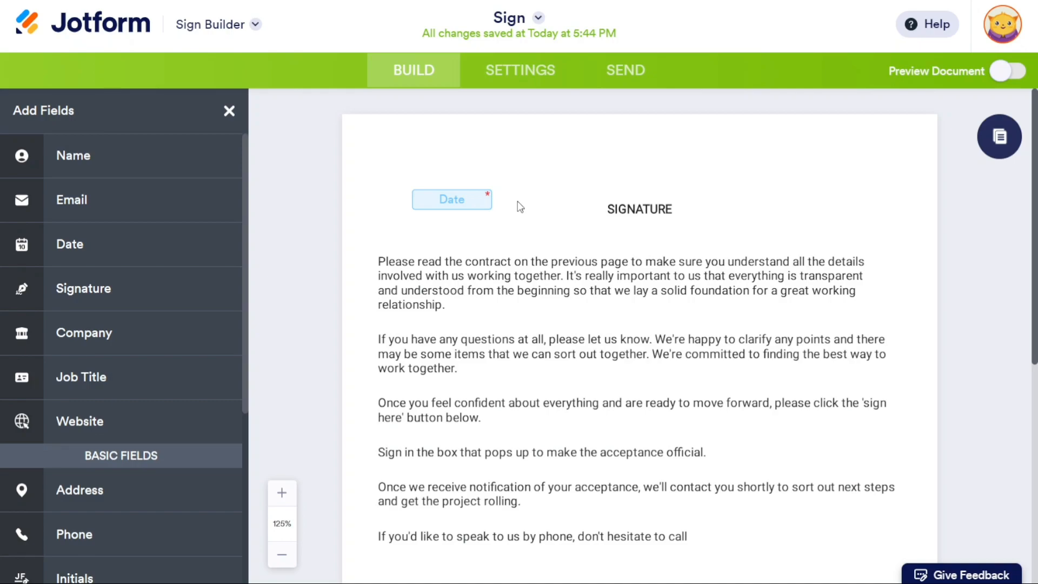
left_click(230, 110)
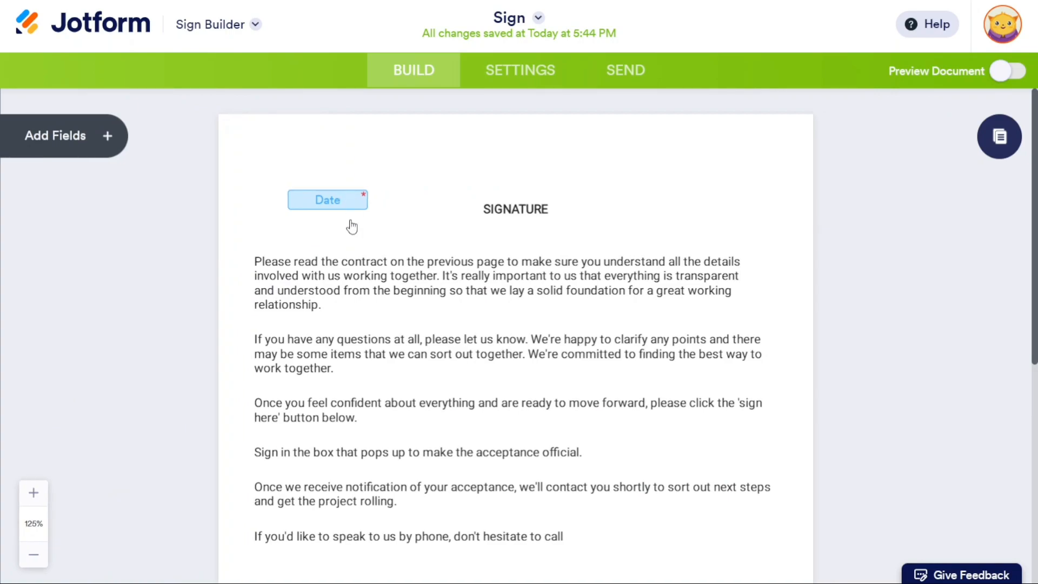
left_click(33, 493)
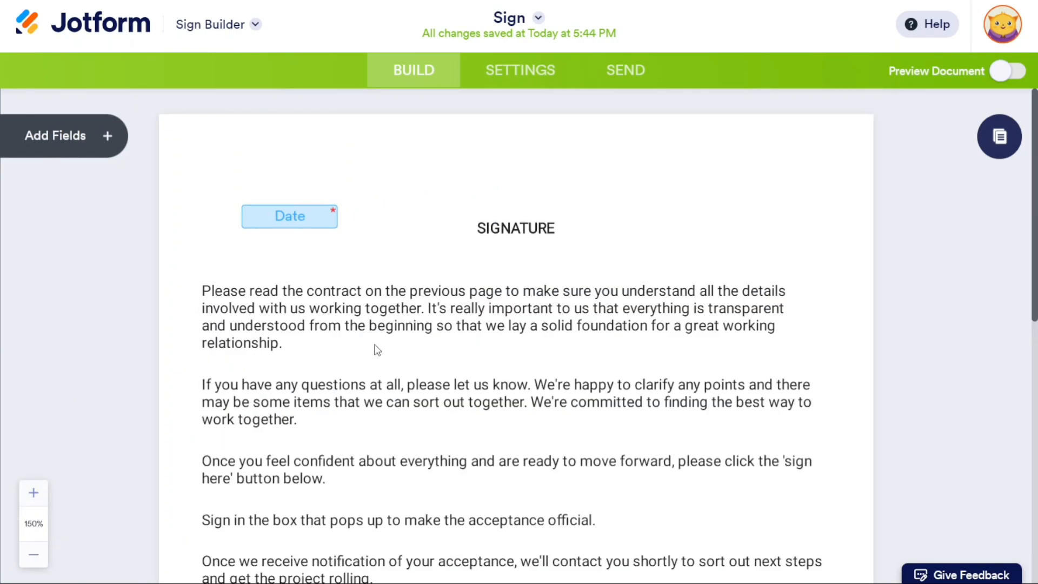